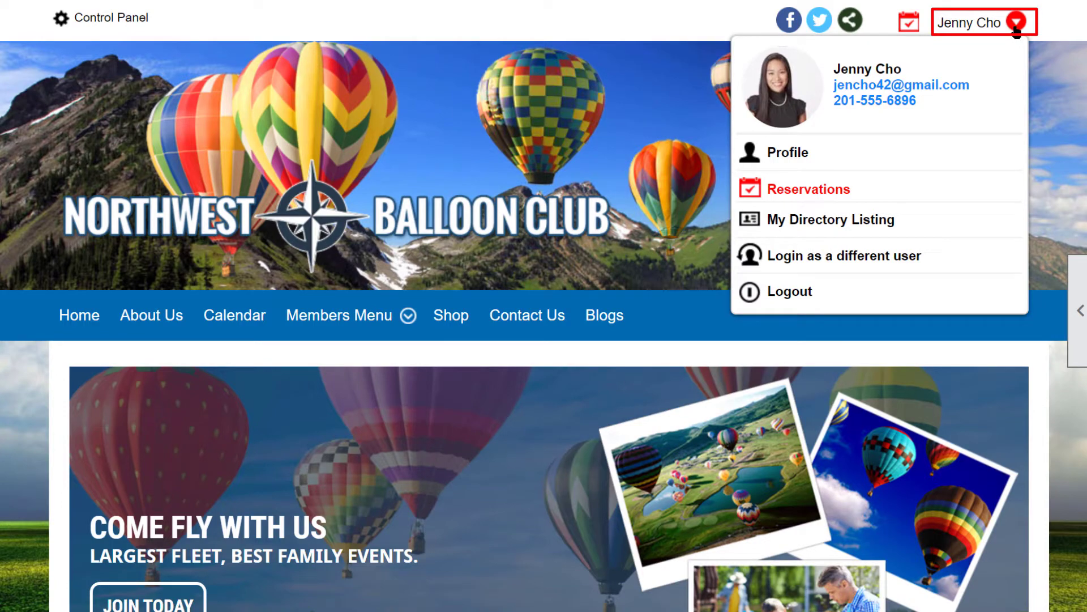
Step: Open the Resource Scheduler page from the Members Menu
mouse_move(343, 313)
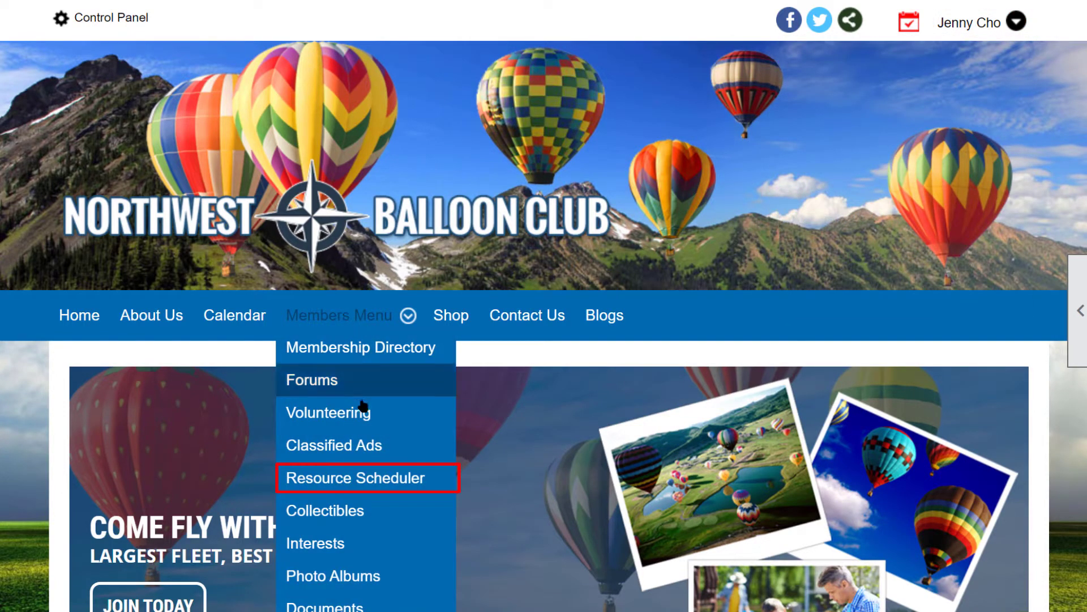
left_click(385, 480)
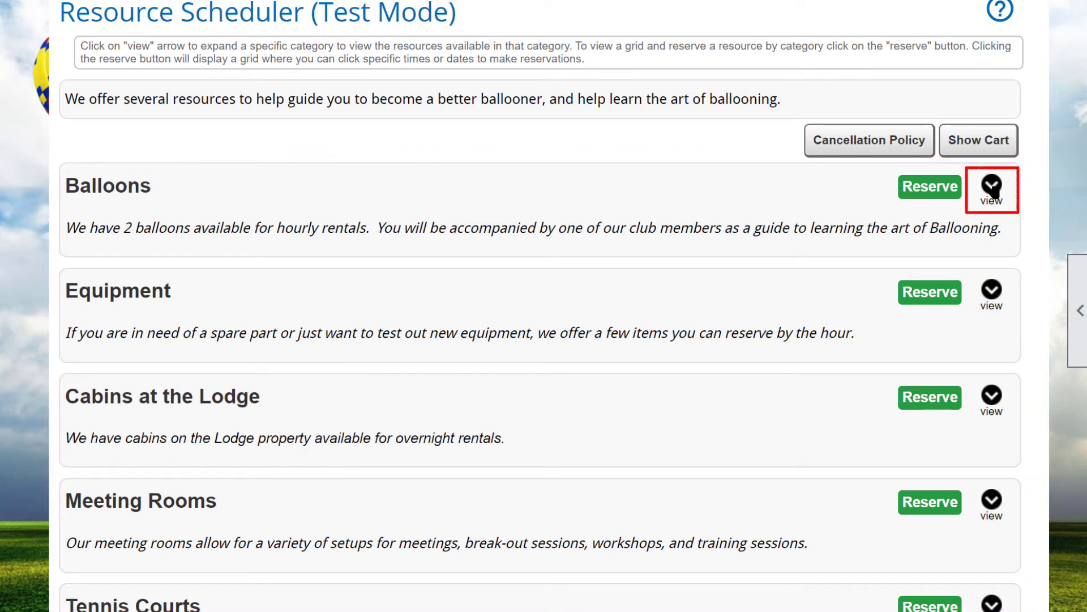
Step: Preview Balloons and Equipment, then expand Cabins at the Lodge to show Lodge Cabin - Pine
left_click(993, 190)
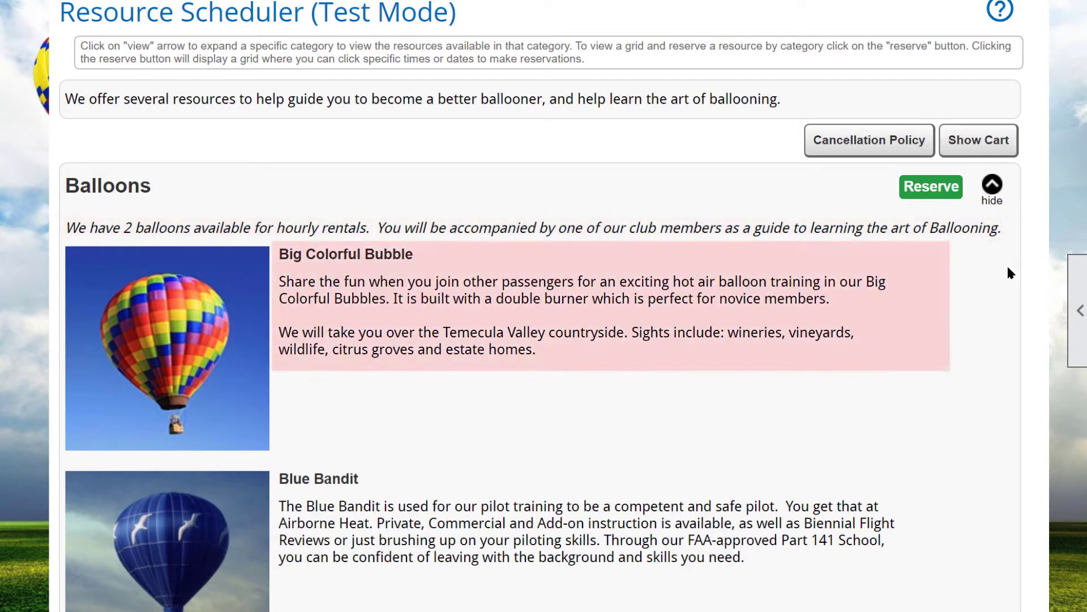
left_click(992, 187)
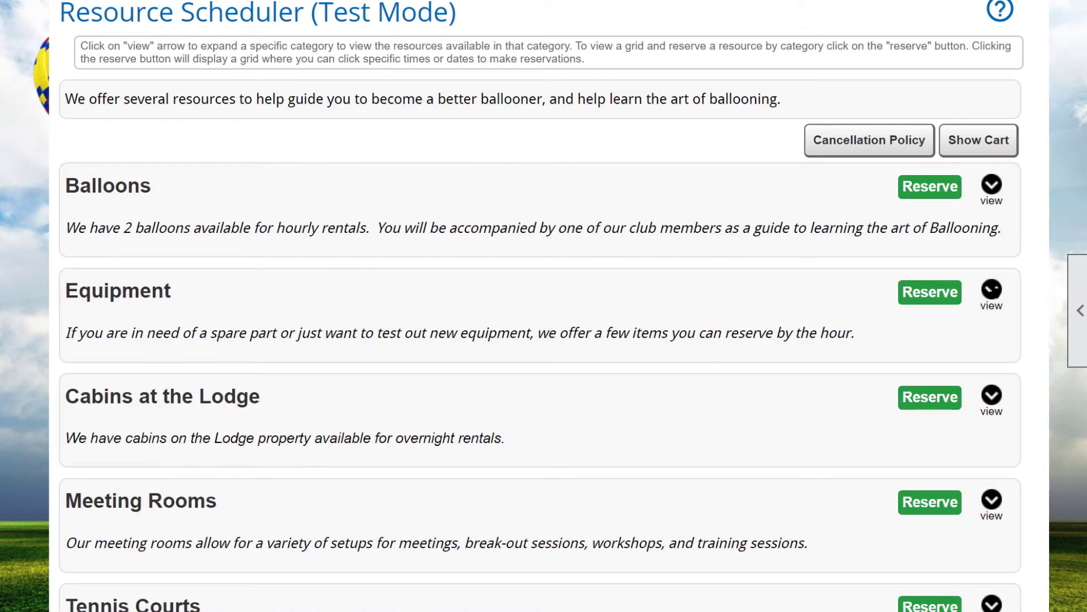
left_click(993, 291)
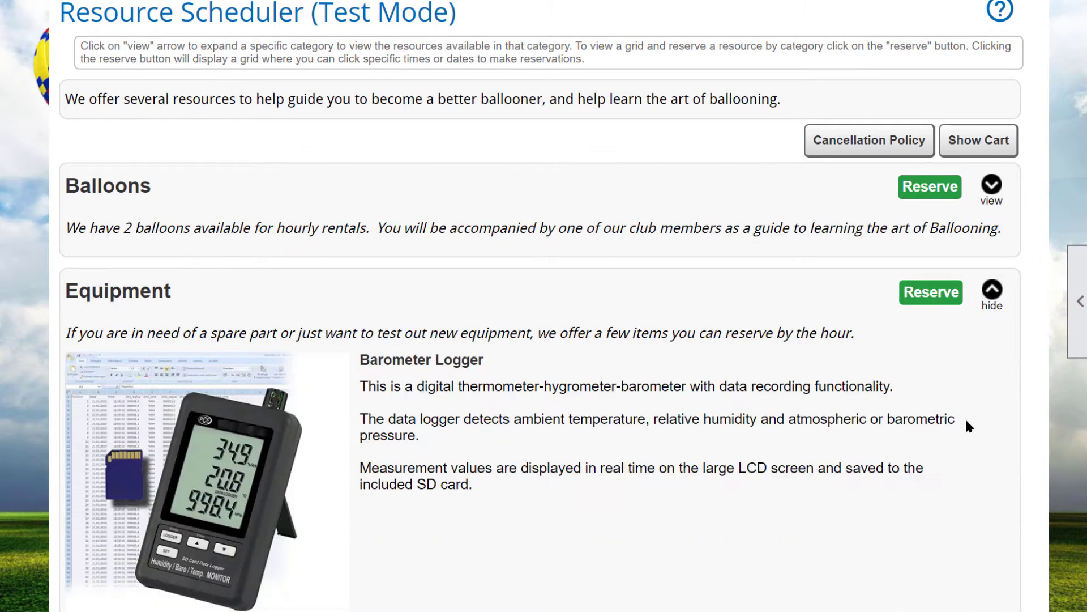
left_click(992, 291)
left_click(993, 397)
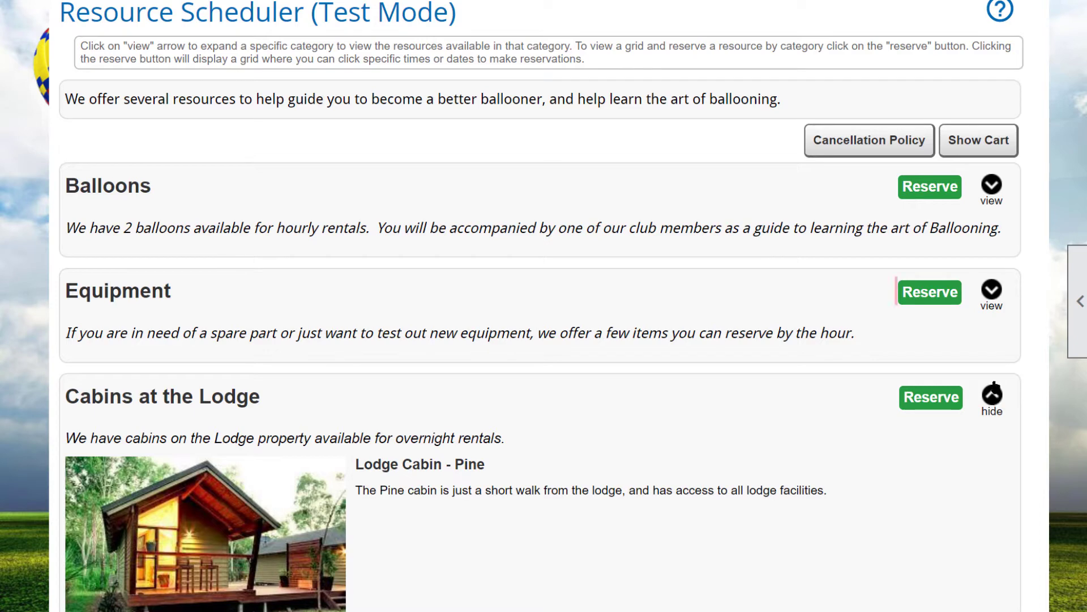
Step: Open the Equipment reservation calendar and move it to Saturday April 18, 2020
left_click(992, 292)
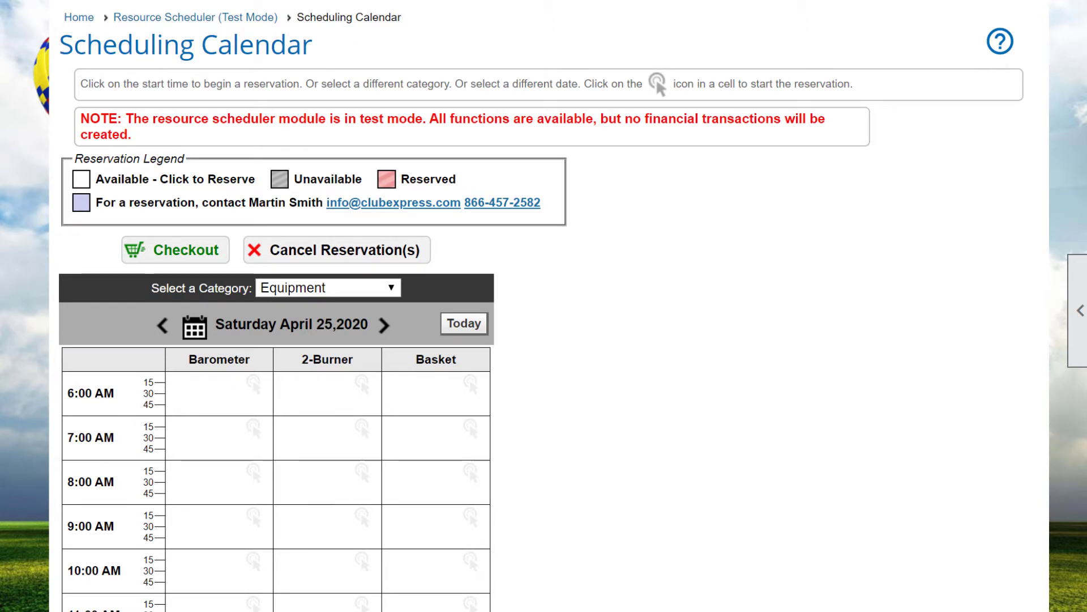
left_click(397, 290)
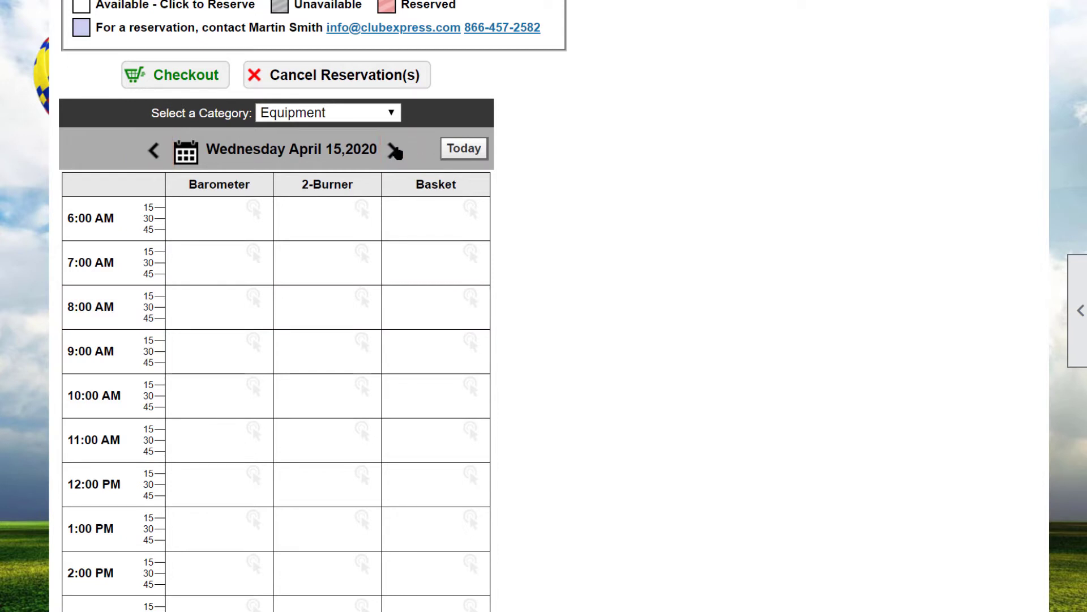
left_click(394, 151)
left_click(395, 151)
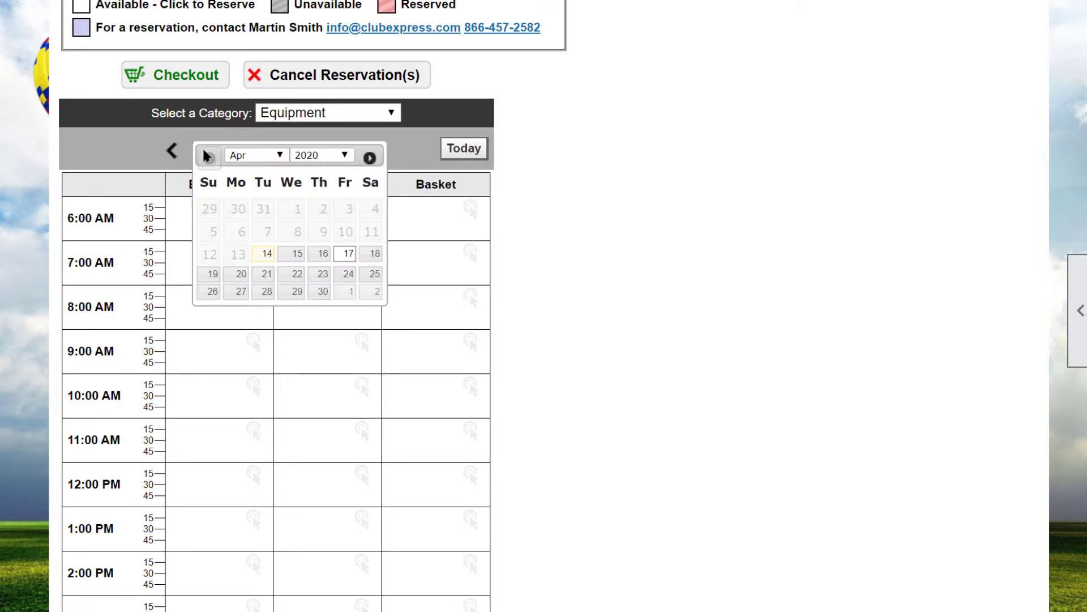
left_click(208, 154)
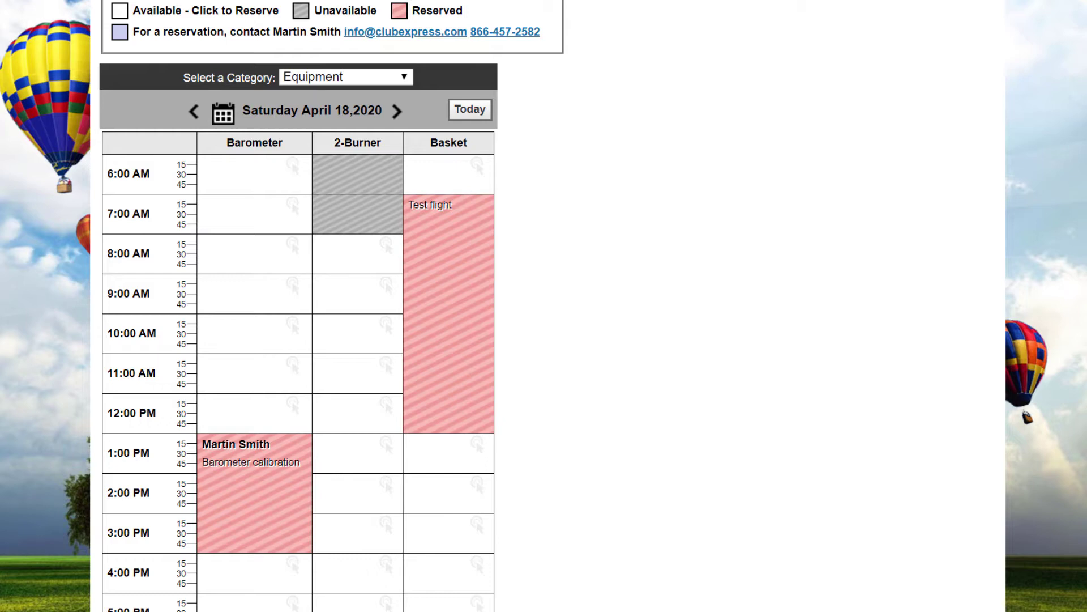
Step: Switch the calendar to Cabins at the Lodge and review April 2020 Pine and Oak bookings
left_click(402, 77)
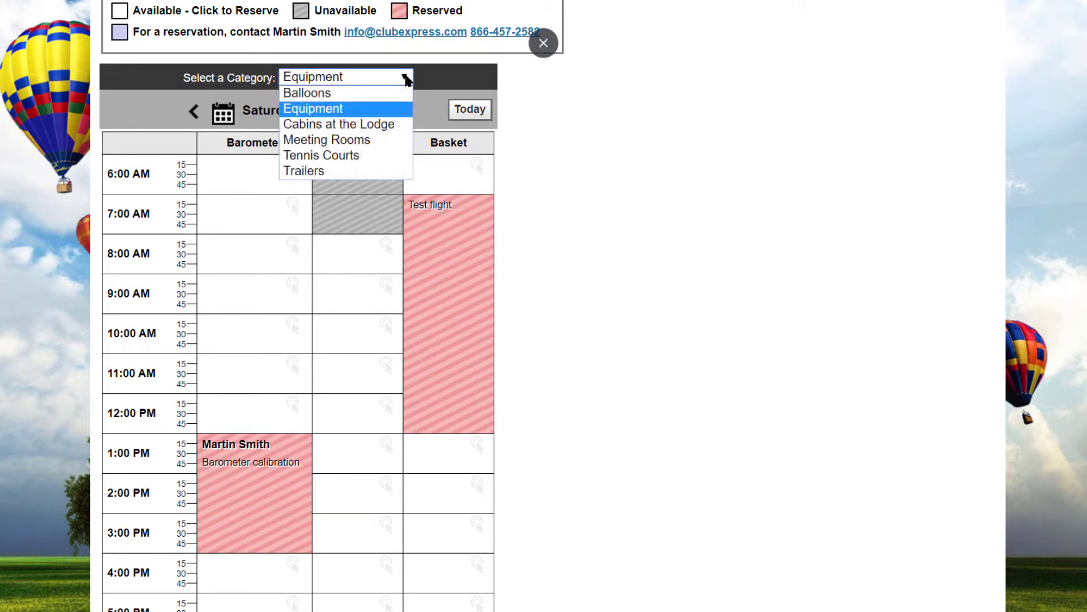
left_click(396, 124)
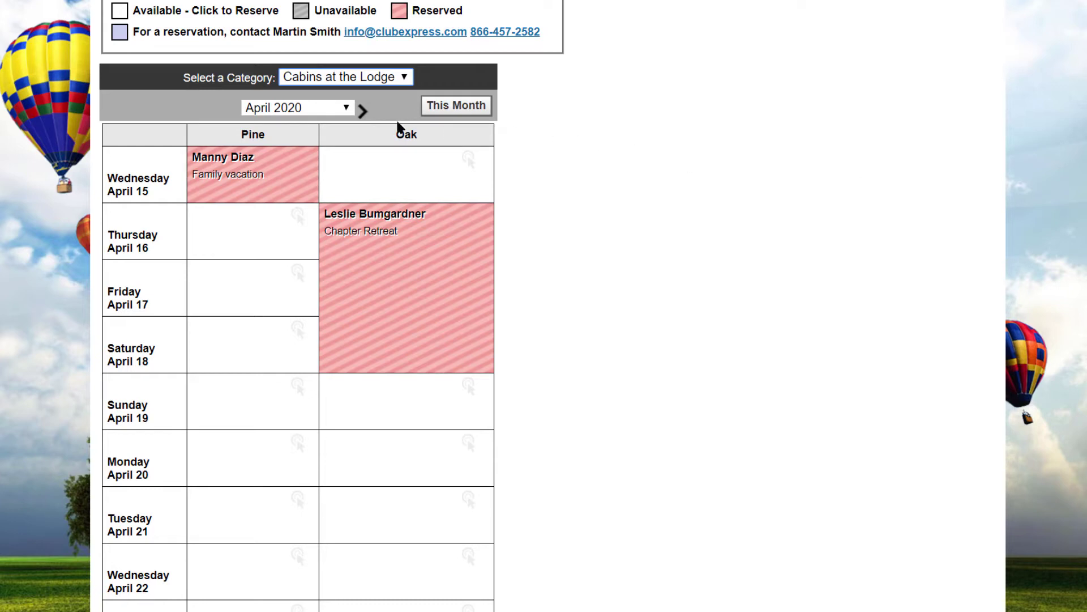
left_click(363, 113)
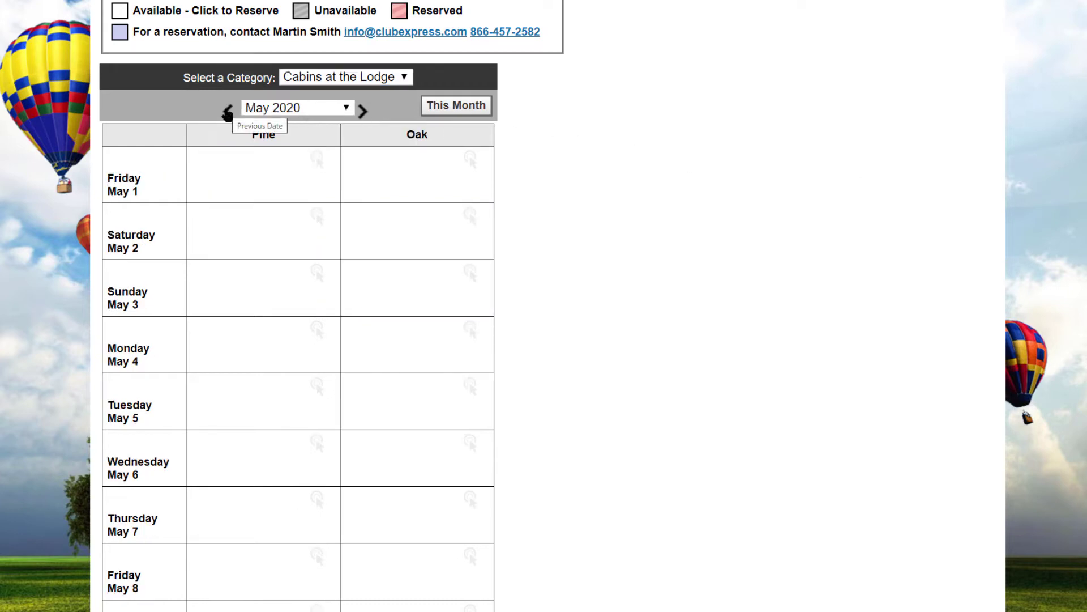
left_click(227, 112)
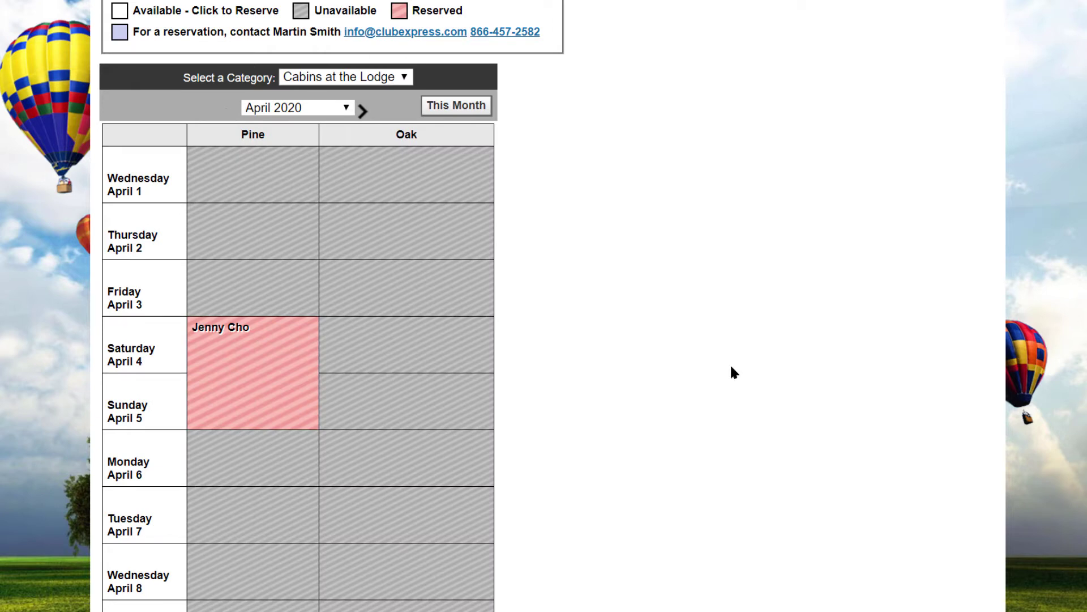
scroll(733, 372, "down", 15)
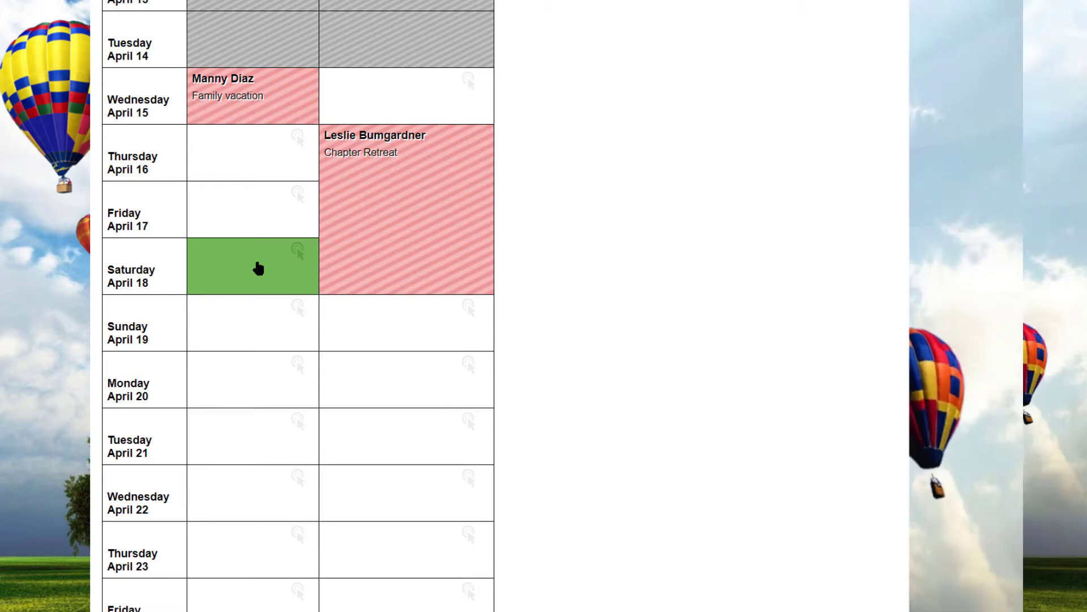
scroll(413, 65, "up", 1)
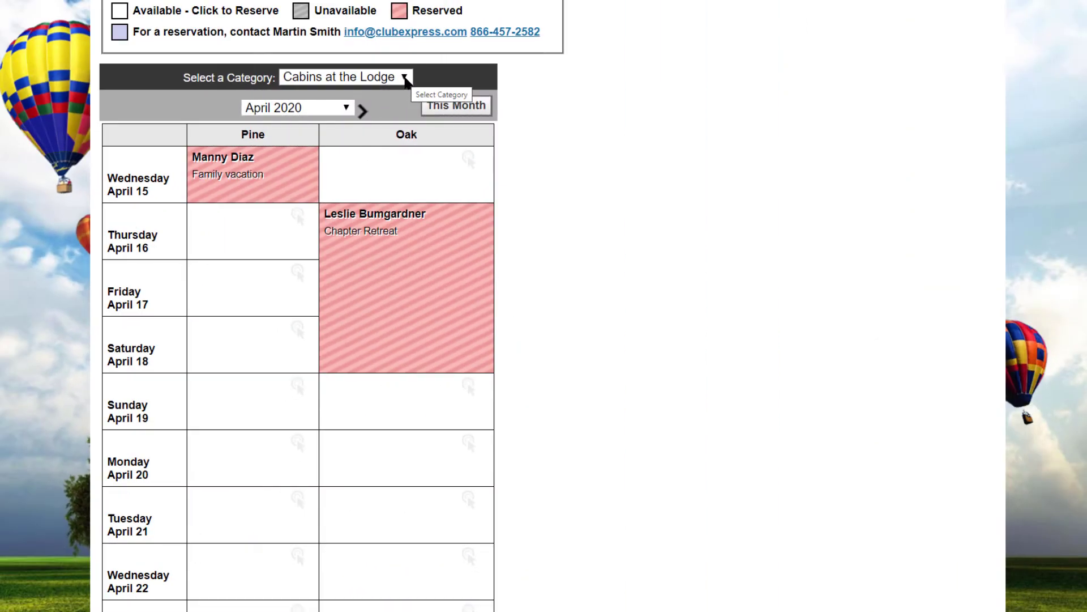
Step: Switch the calendar back to Equipment and advance it to April 18
left_click(405, 77)
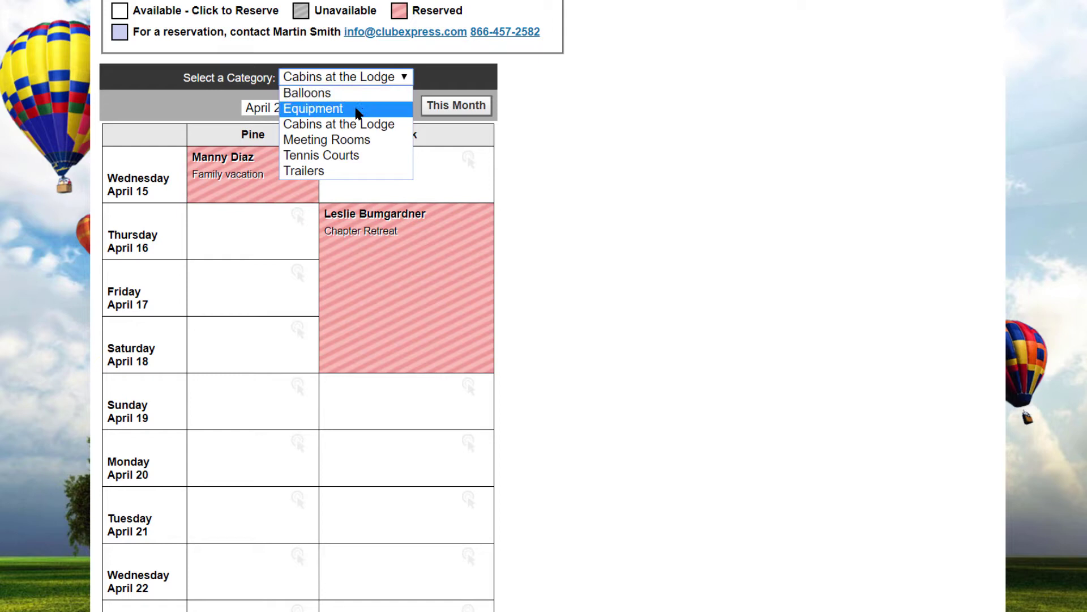
left_click(358, 108)
left_click(403, 110)
left_click(399, 111)
left_click(400, 110)
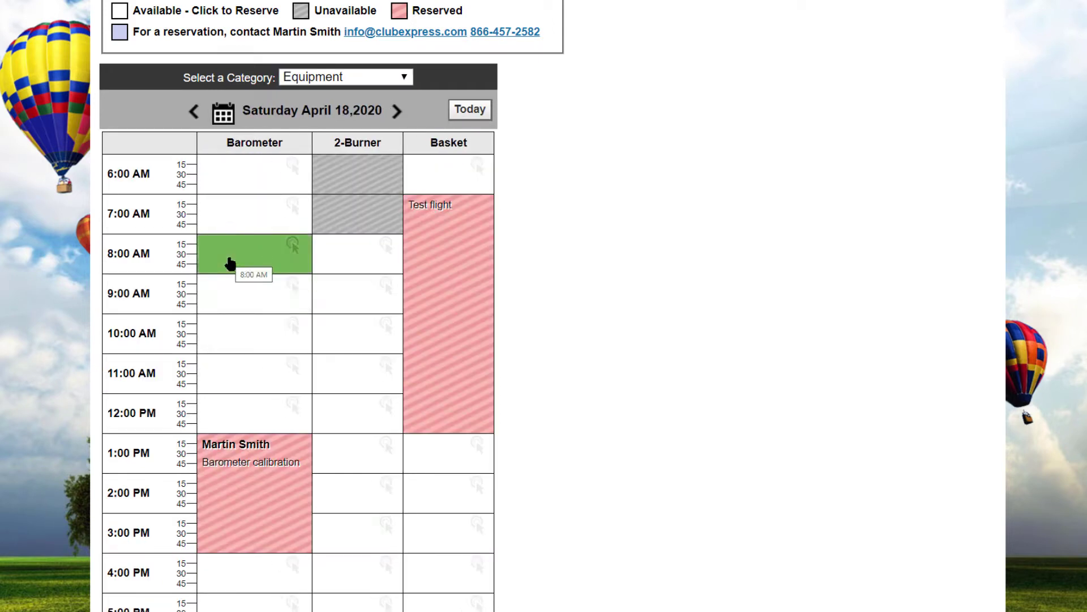
Step: Reserve the Barometer Logger from 8:30 AM to 10:30 AM
left_click(230, 263)
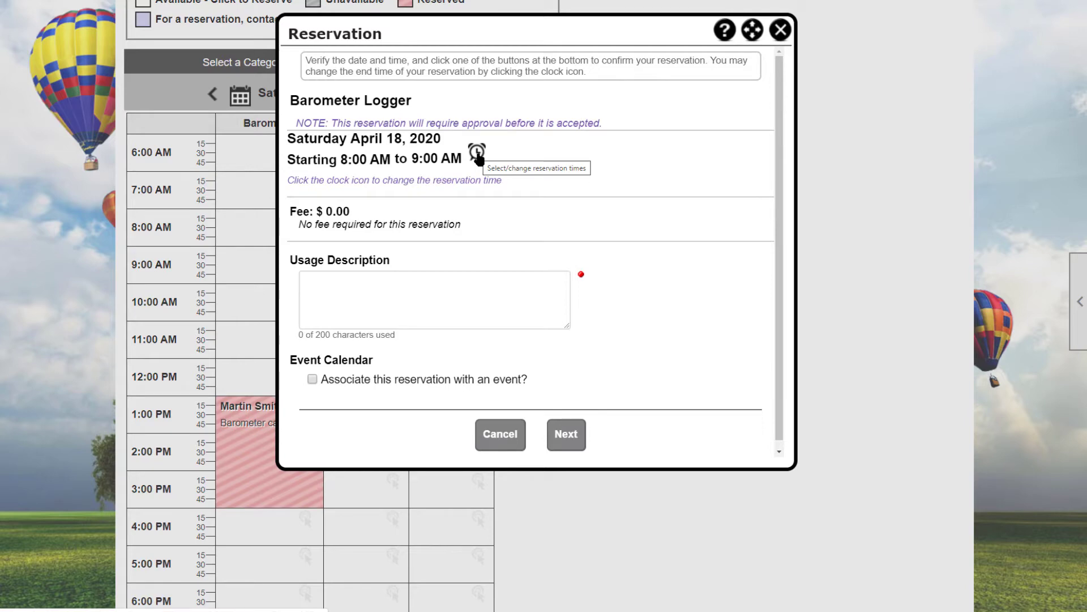
left_click(478, 154)
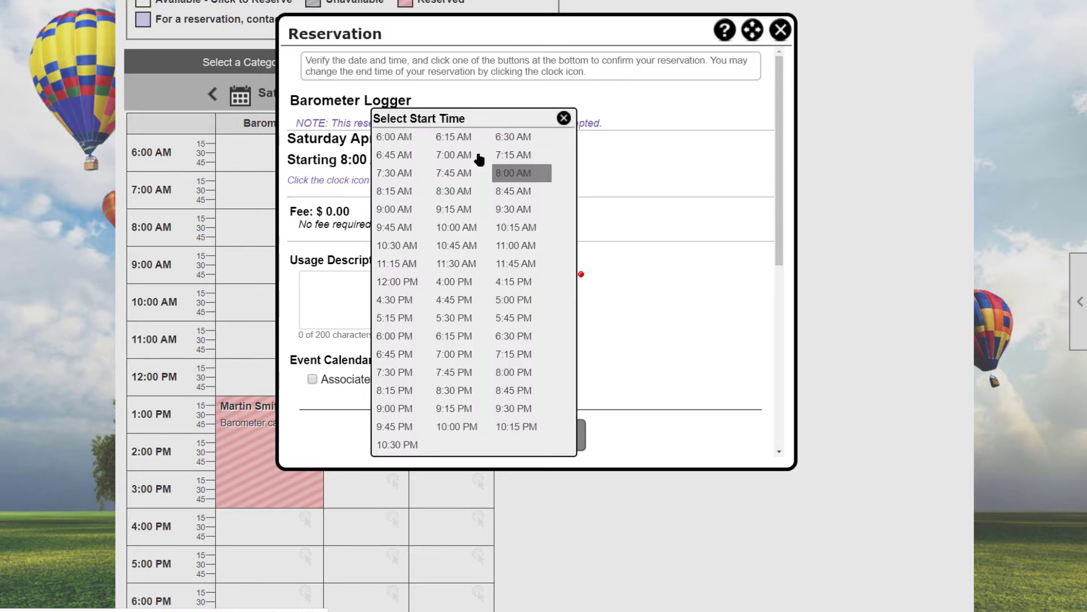
left_click(455, 191)
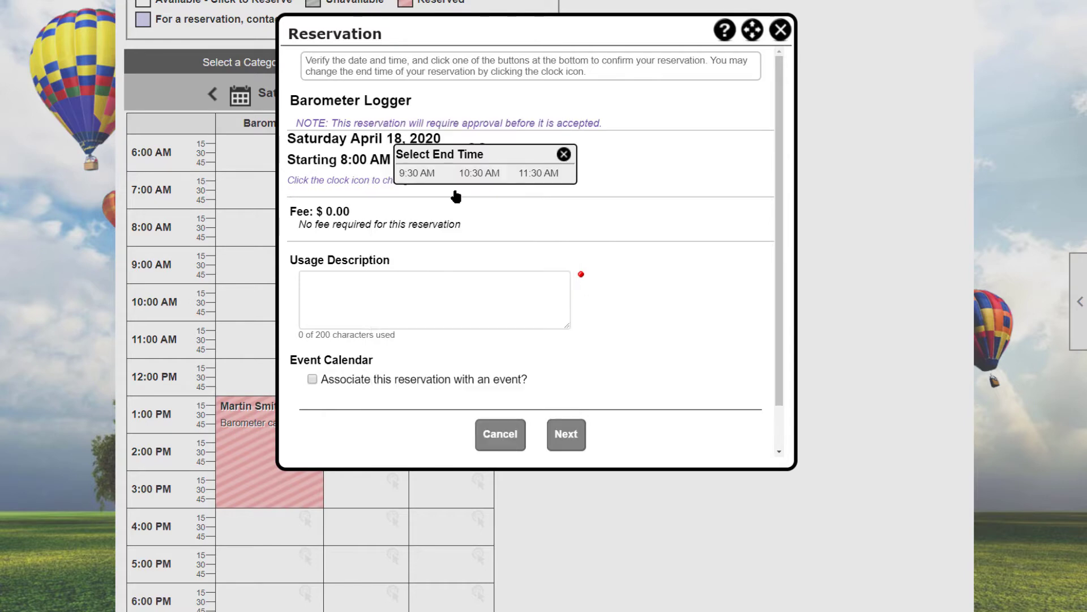
left_click(484, 178)
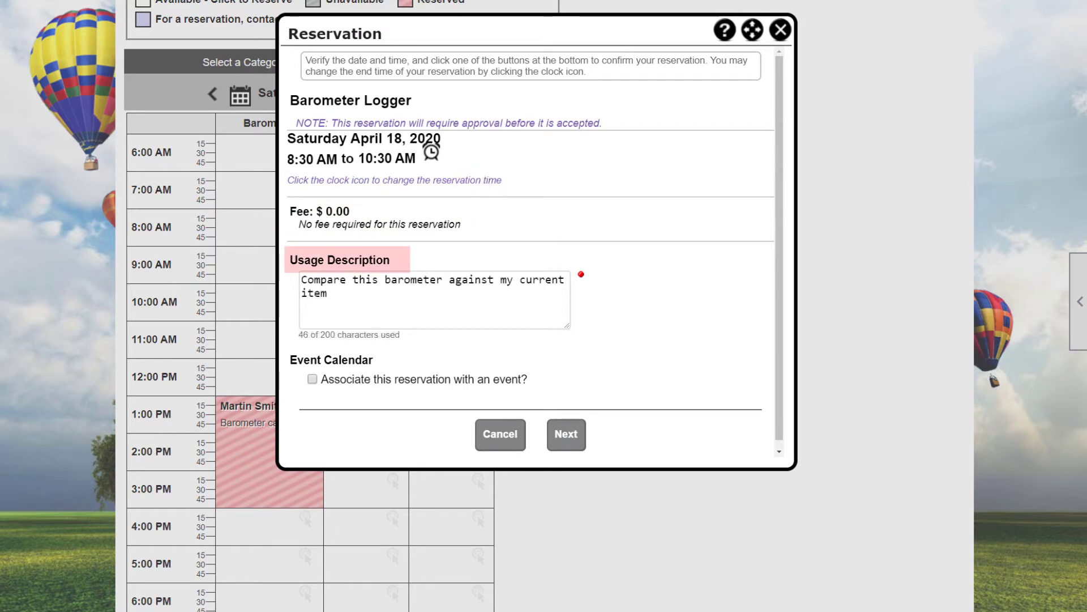
Step: Associate the barometer booking with the Instrument Training event and continue to the agreement
left_click(312, 379)
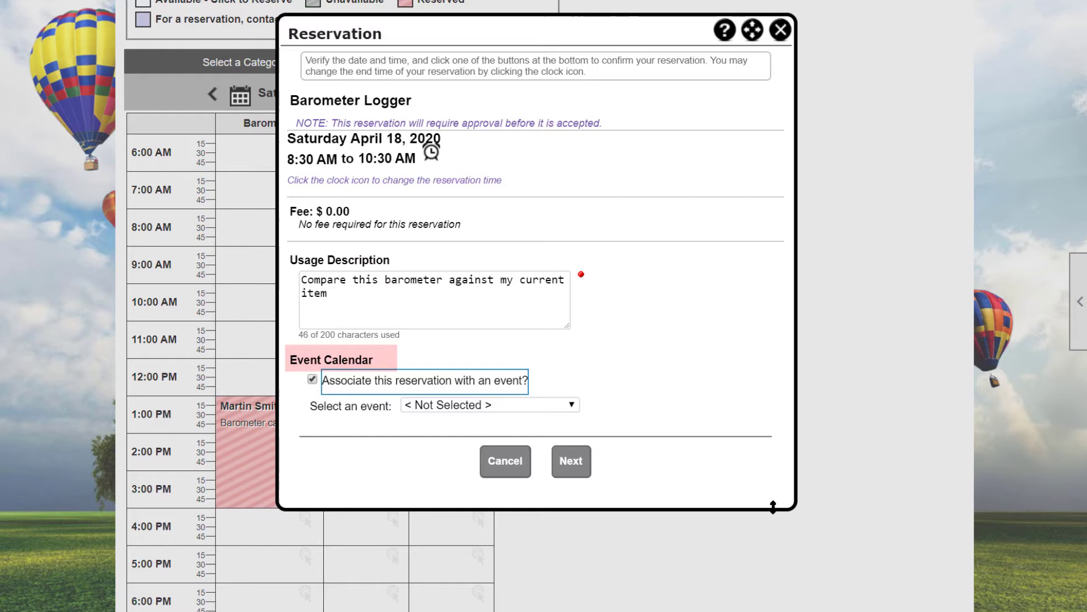
left_click(573, 405)
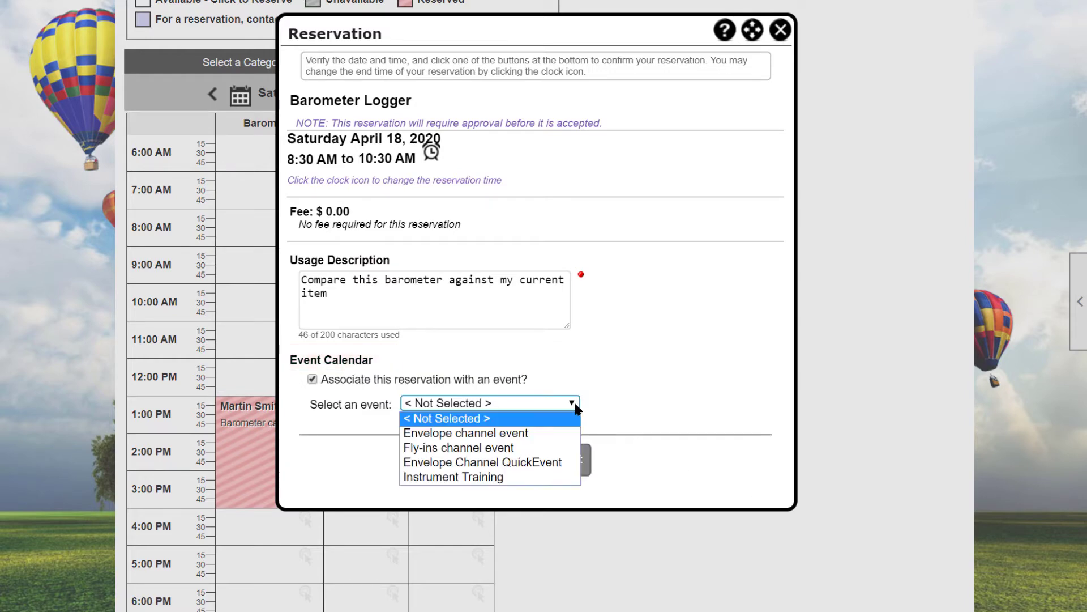
left_click(545, 478)
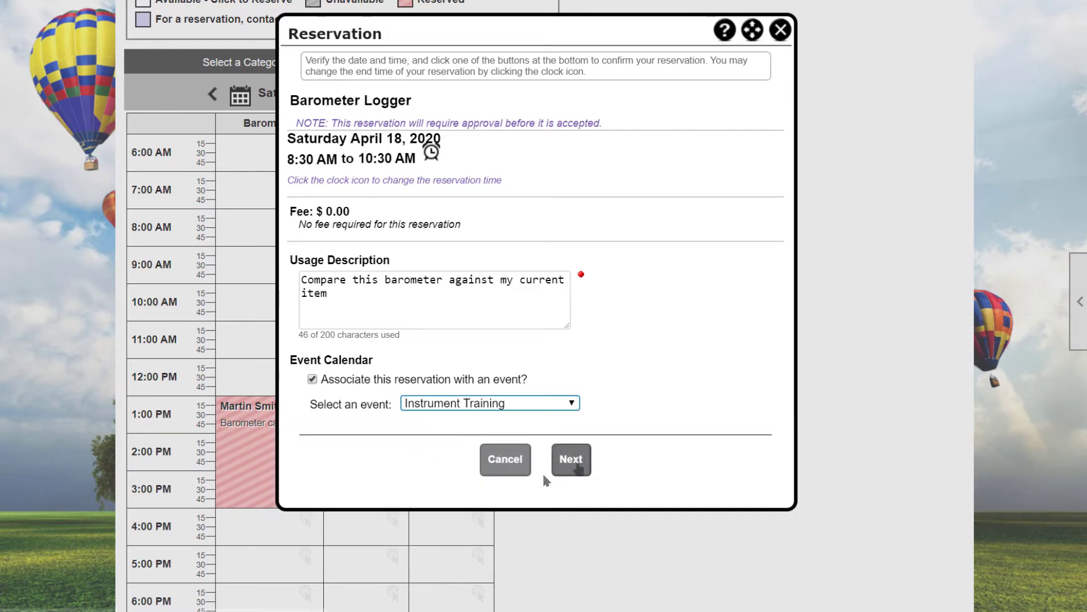
left_click(578, 466)
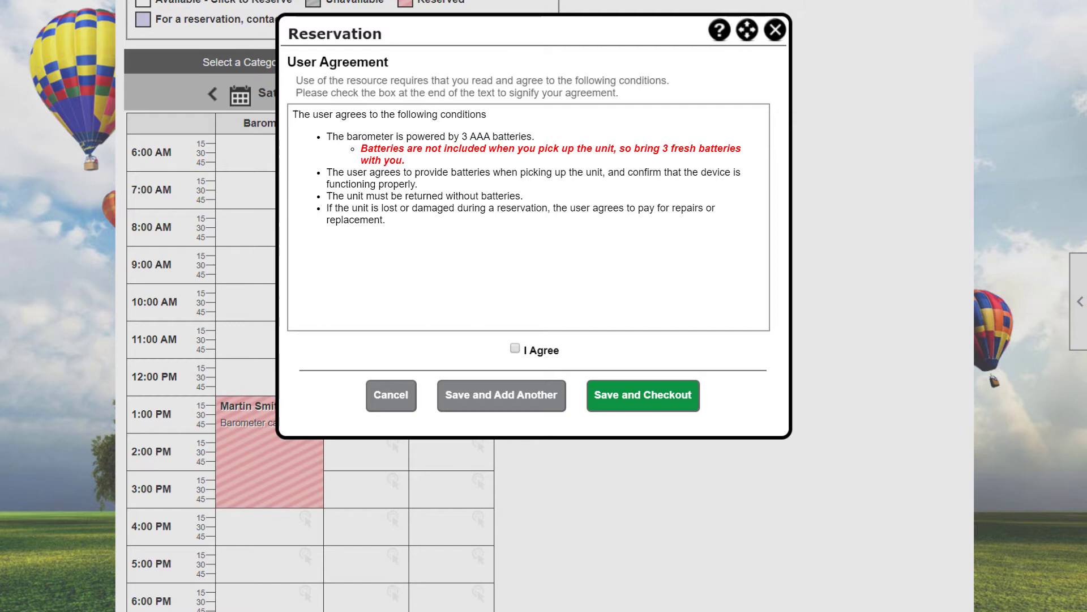
Step: Agree to the barometer usage conditions and save with Save and Add Another
left_click(515, 347)
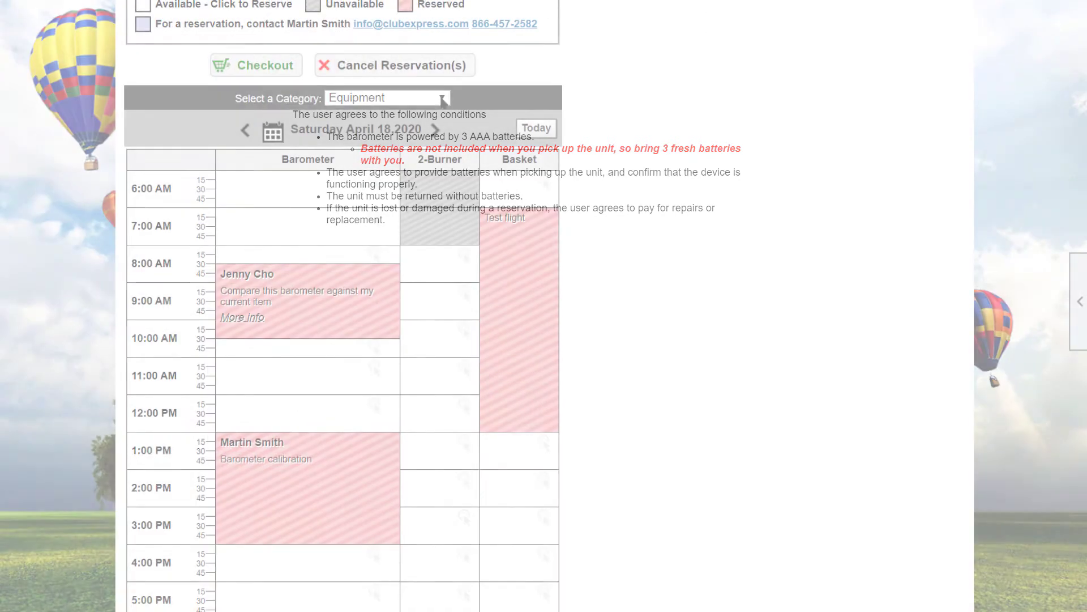
left_click(442, 100)
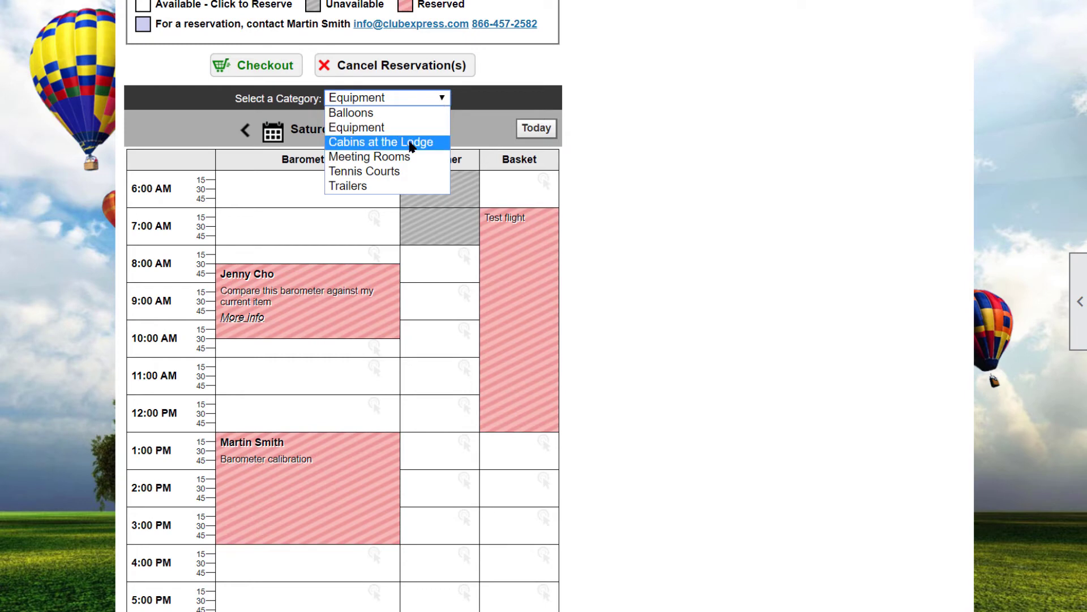
Step: Switch to Cabins at the Lodge and begin a Pine cabin booking for Friday April 17
left_click(411, 142)
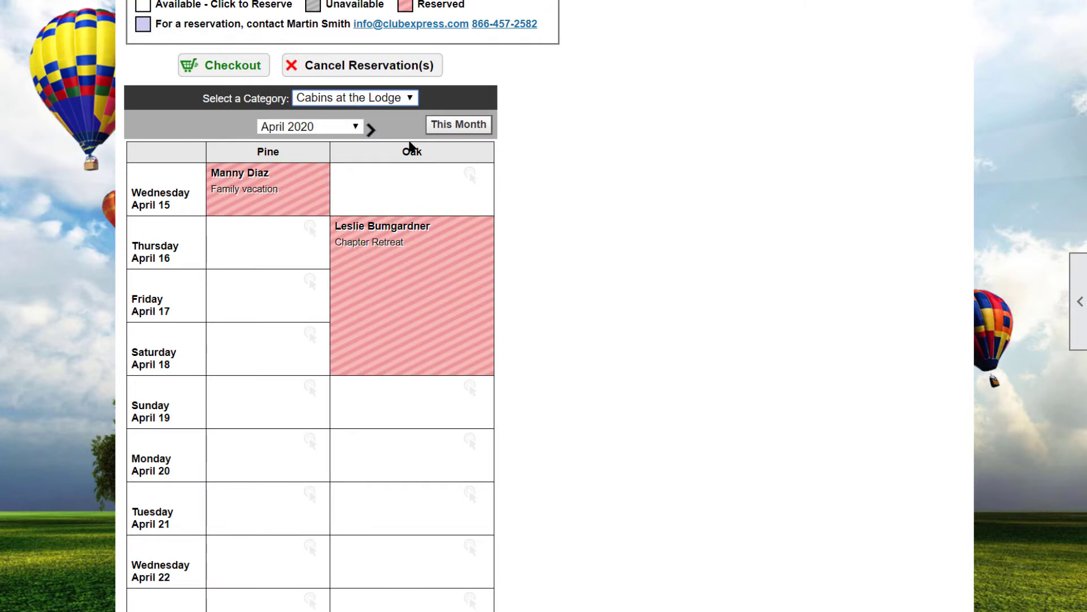
left_click(265, 295)
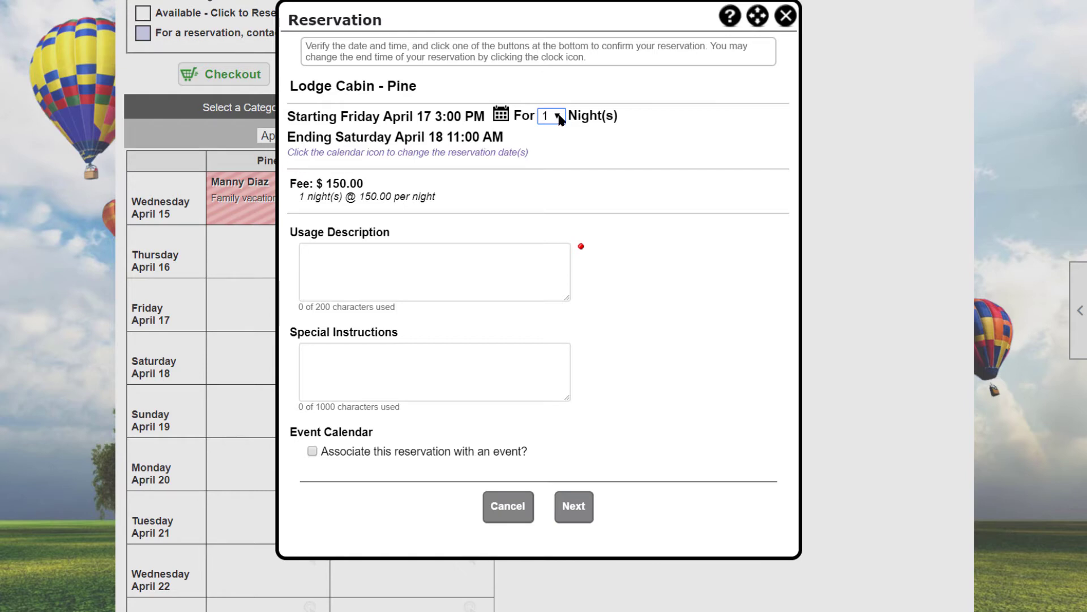
Step: Set the Pine cabin stay to 2 nights and continue to the usage agreement
left_click(554, 119)
left_click(553, 140)
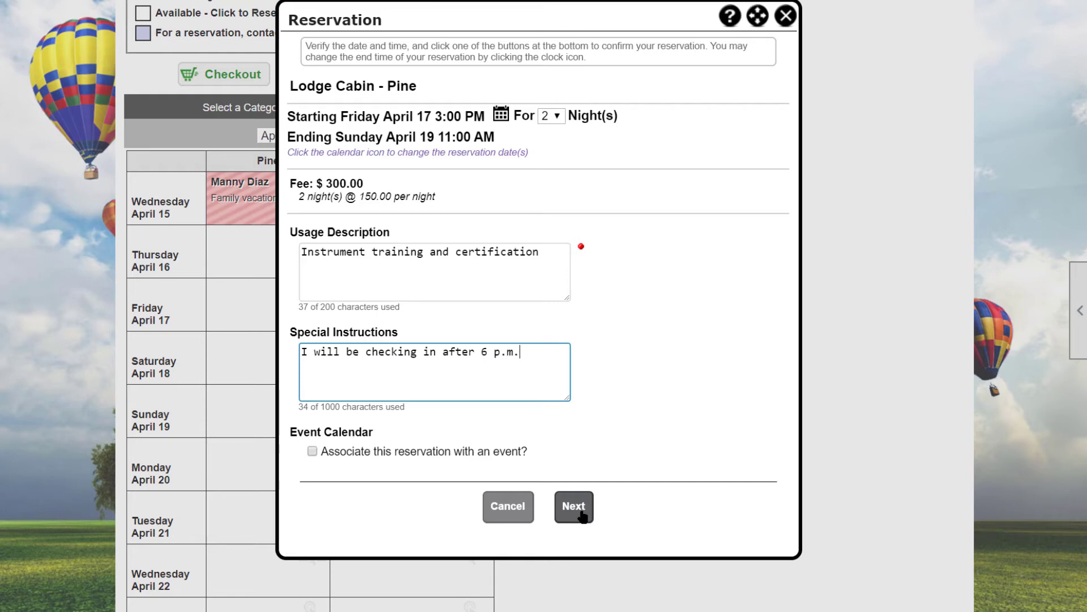
left_click(573, 506)
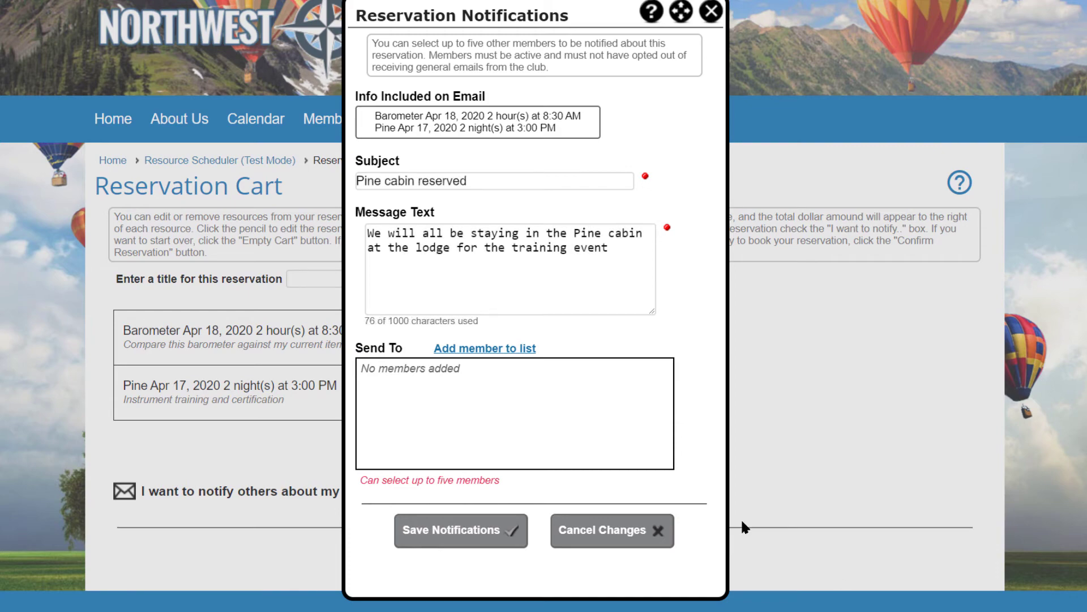
Step: Add a club member as a notification recipient and save the notifications
left_click(522, 349)
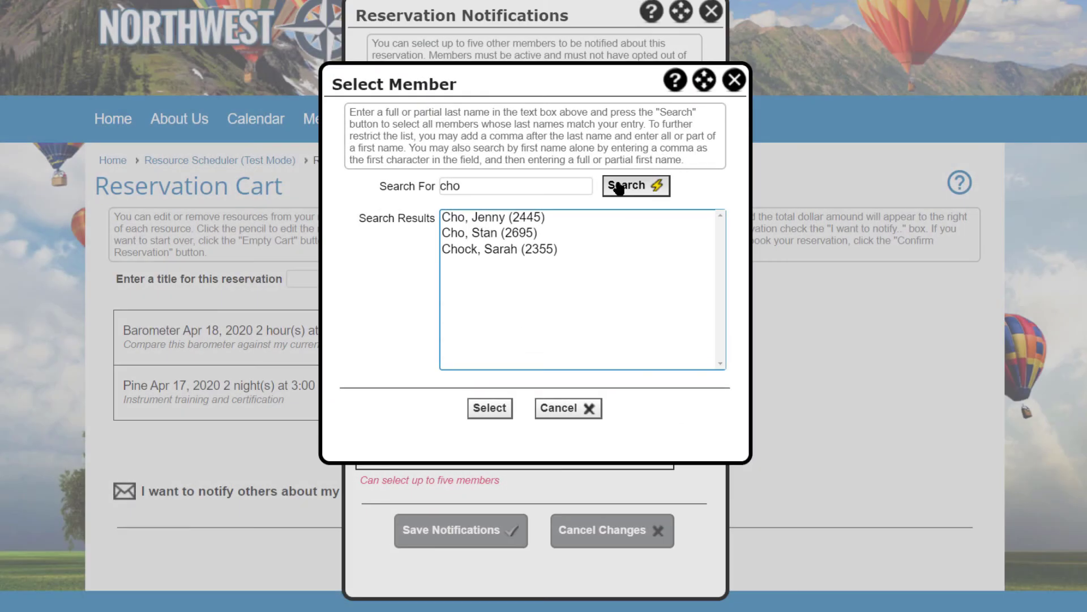
left_click(489, 233)
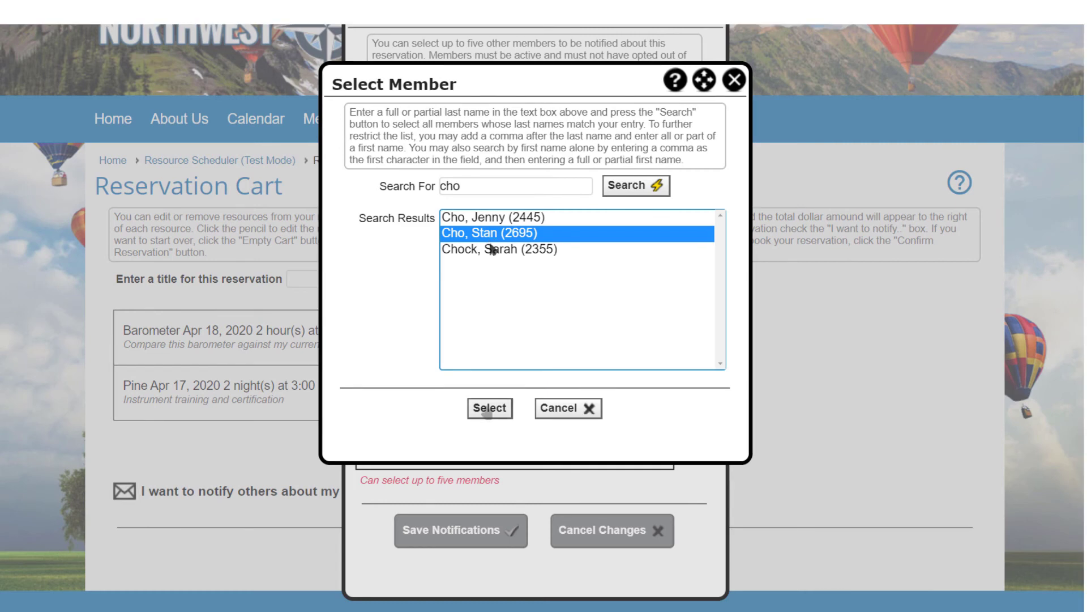
left_click(489, 408)
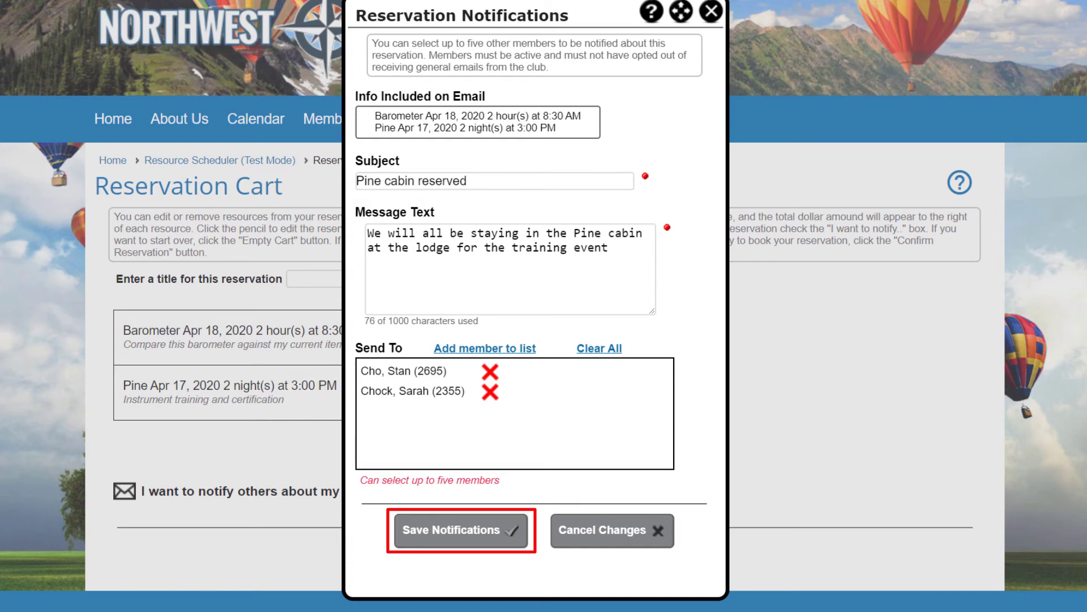
left_click(502, 529)
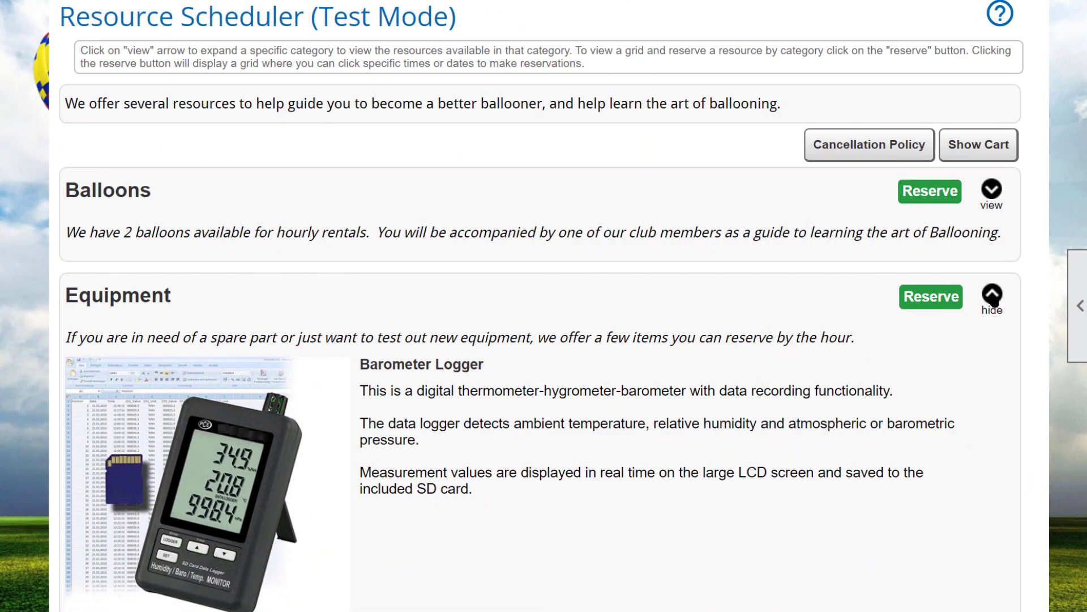
Step: Collapse Equipment and expand Cabins at the Lodge to reveal the Lodge Cabin - Pine listing
left_click(993, 294)
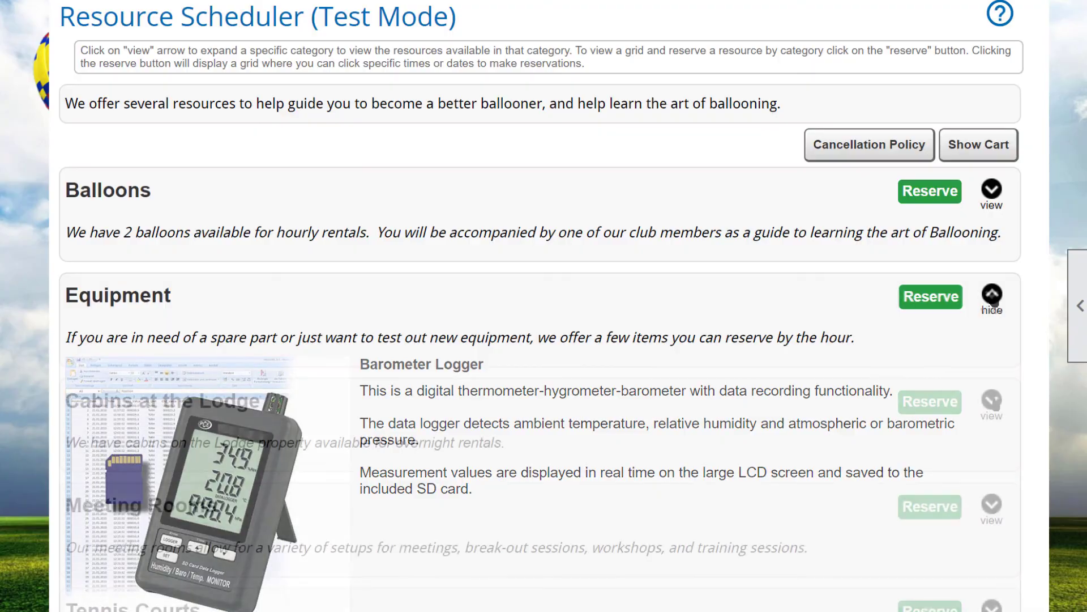
left_click(992, 400)
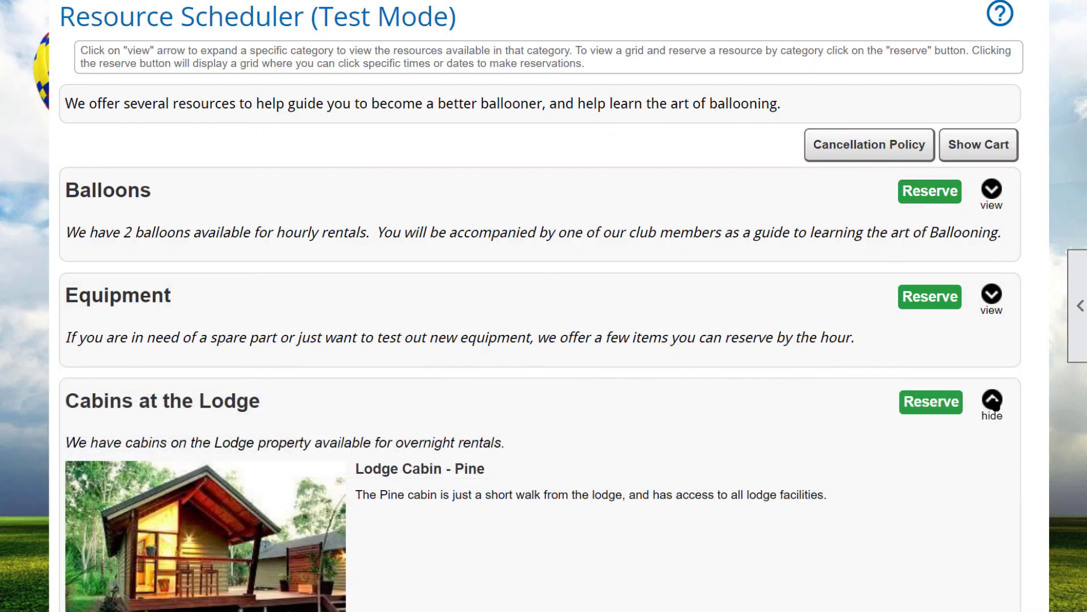